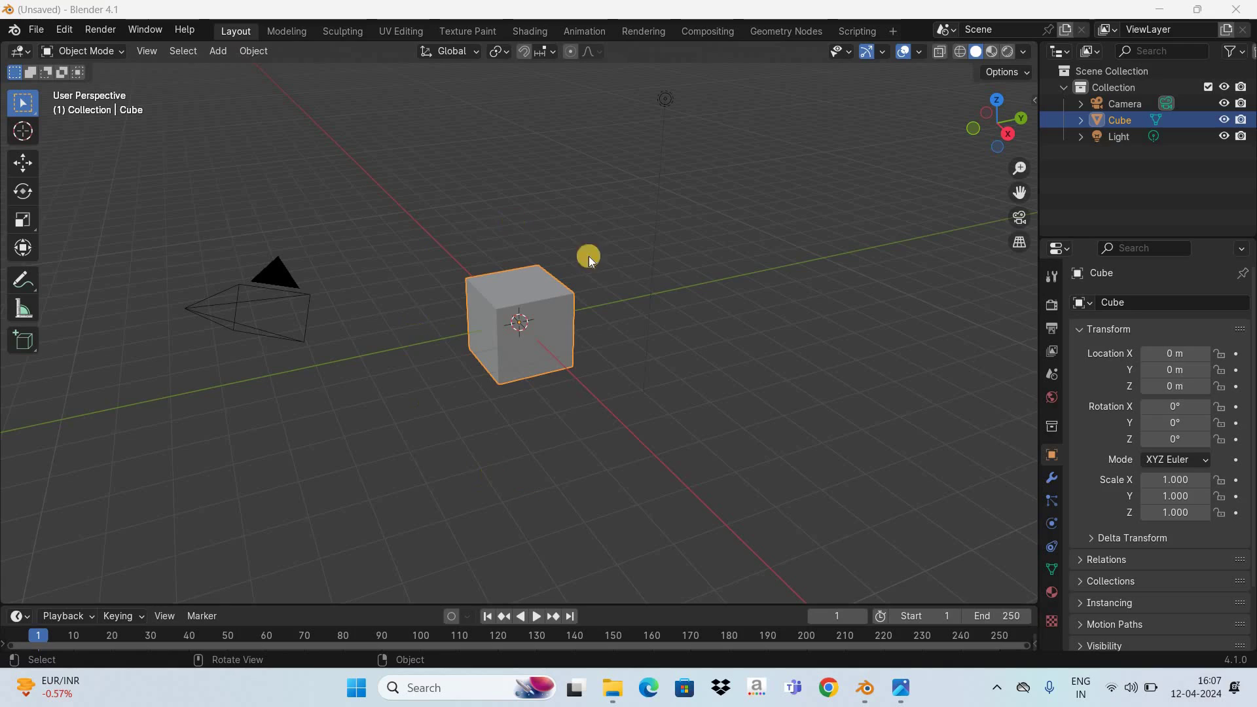
After checking the texture image, split the viewport vertically into two side-by-side 3D views
left_click(899, 693)
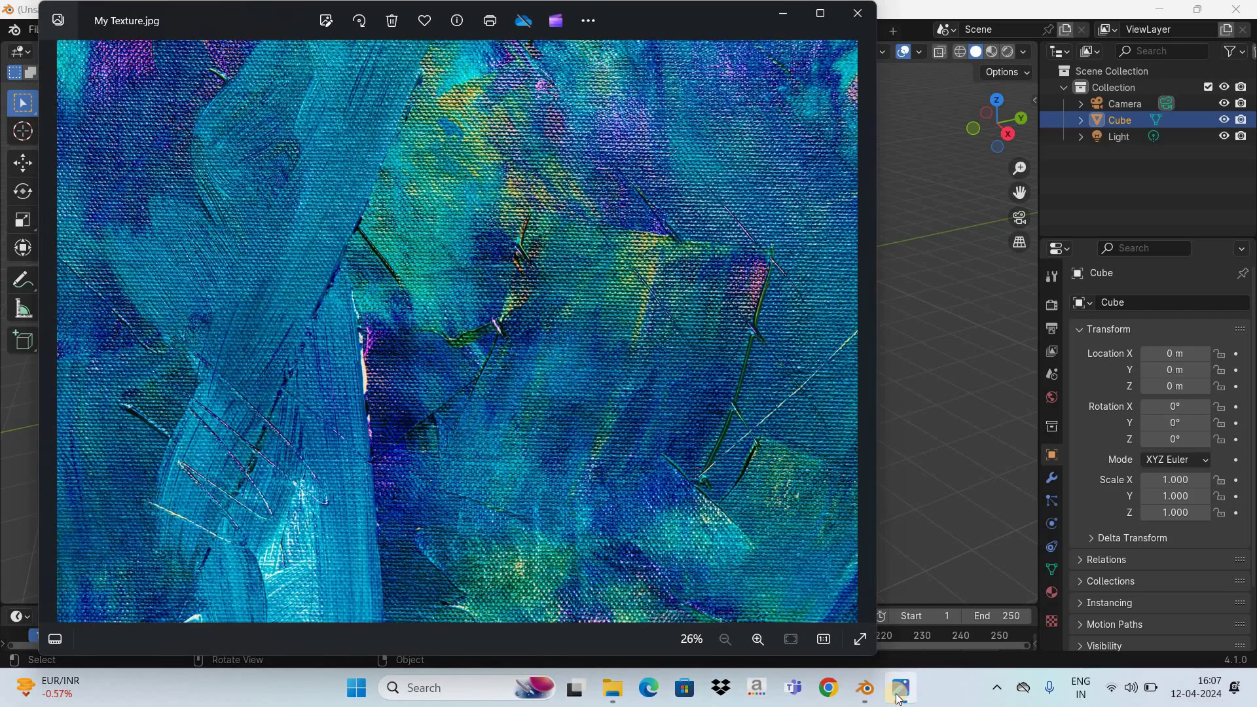
left_click(900, 694)
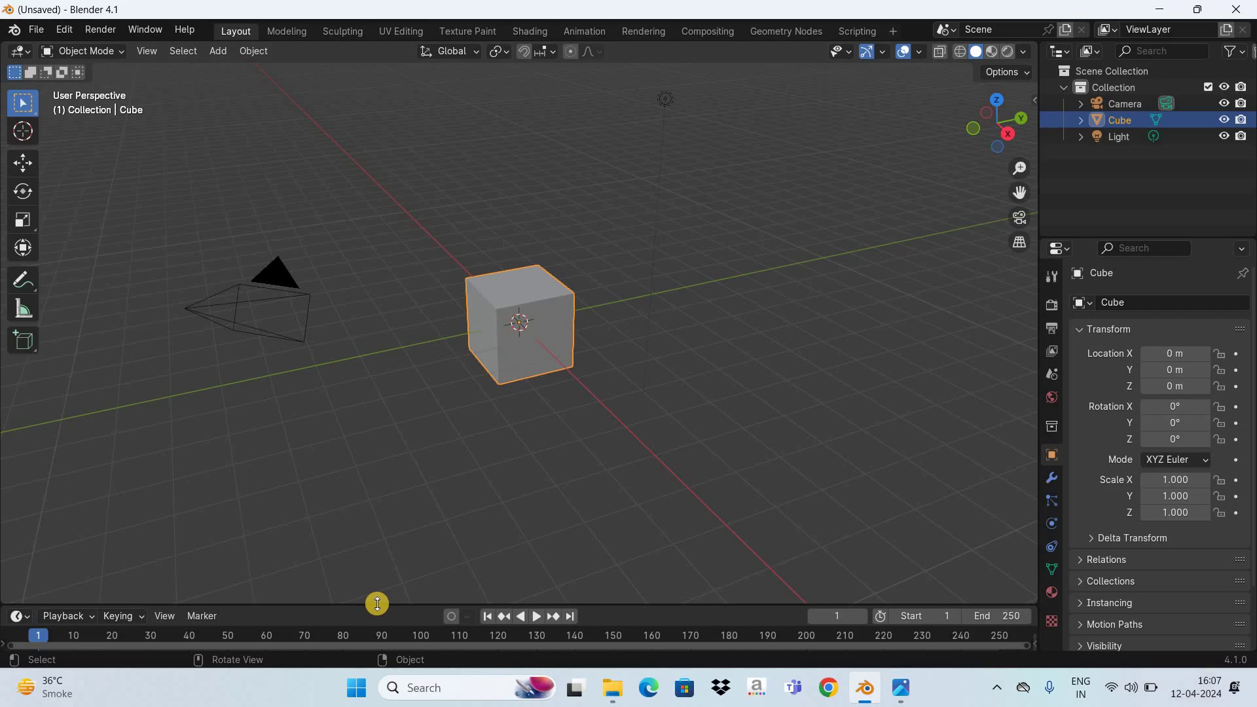
right_click(377, 603)
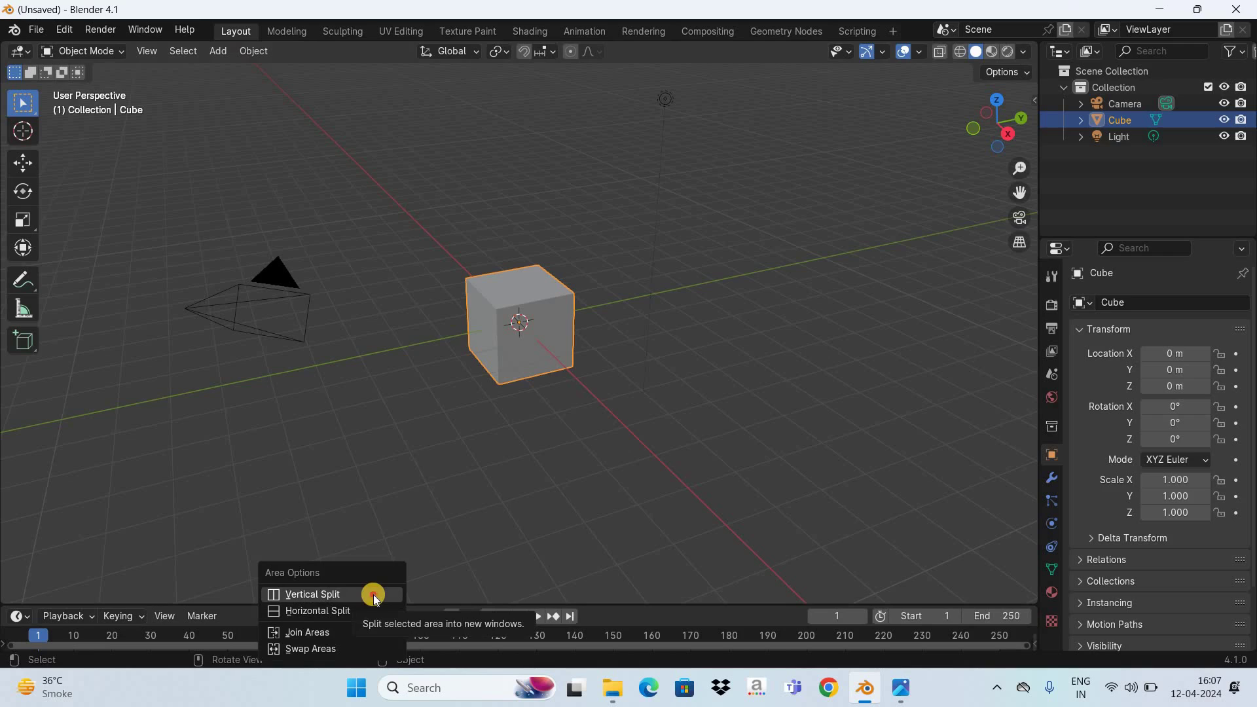
left_click(374, 594)
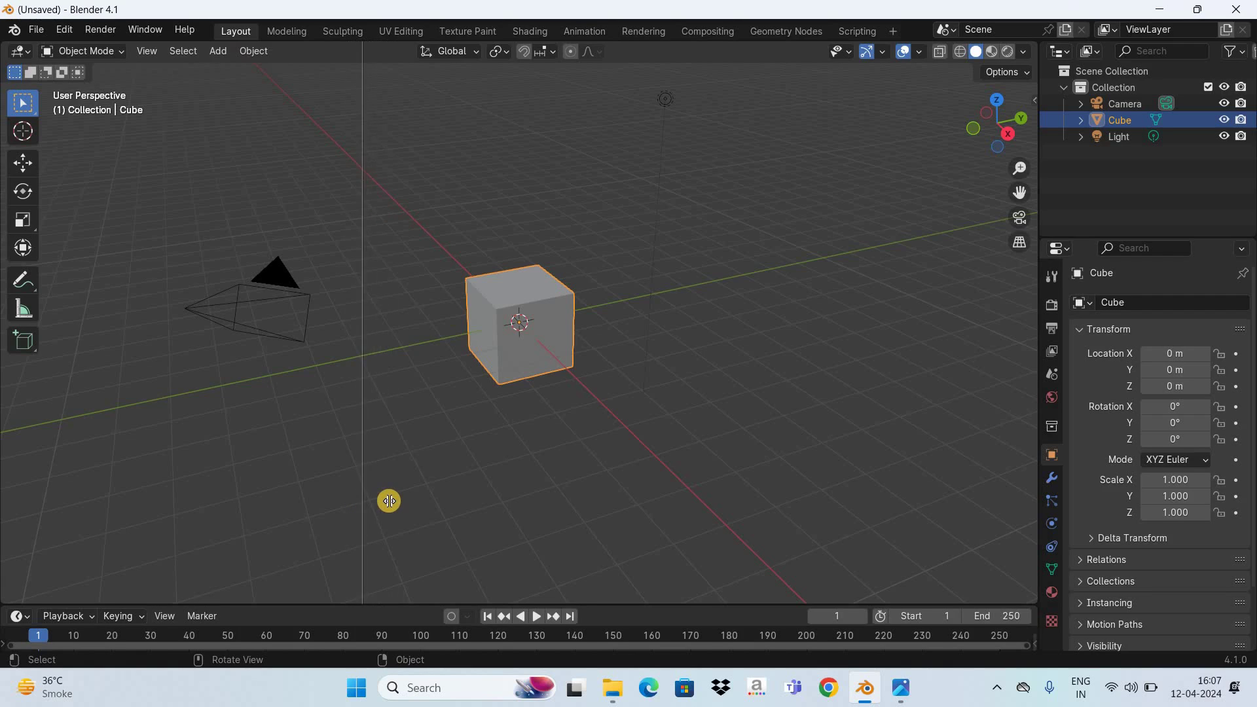
left_click(389, 500)
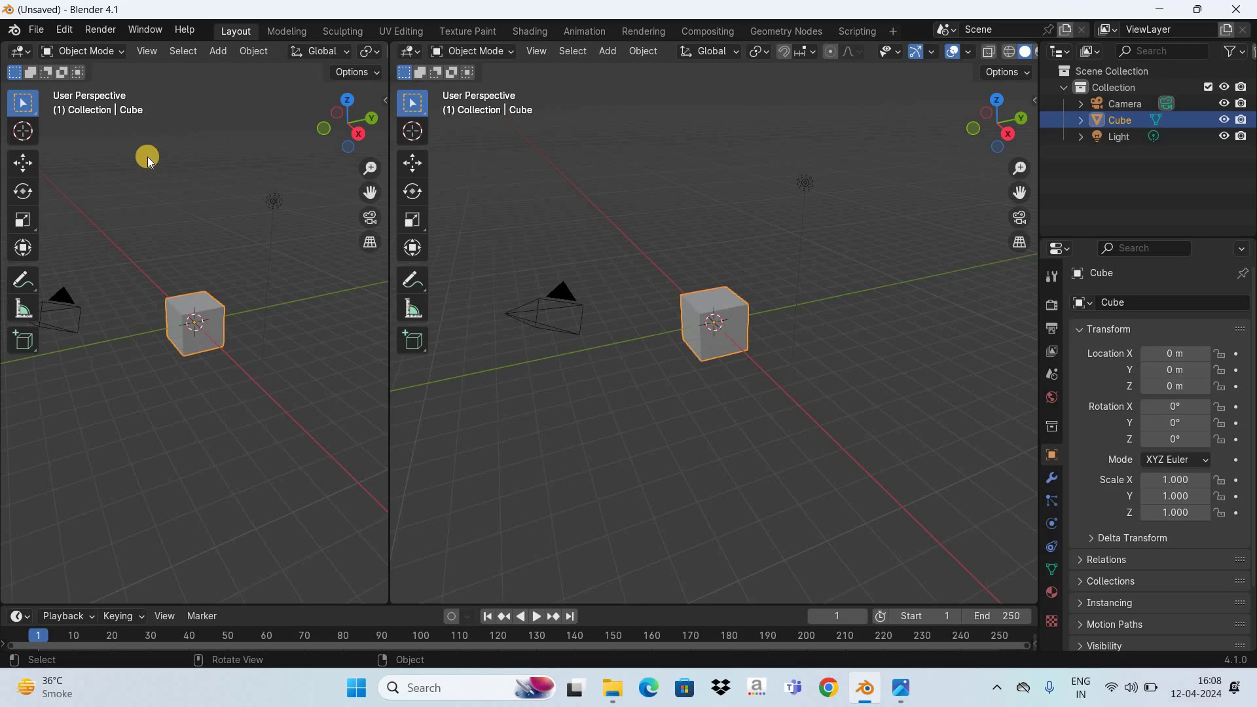
Make the left area a Shader Editor, hide its side panel, and zoom in on the cube's nodes
left_click(19, 52)
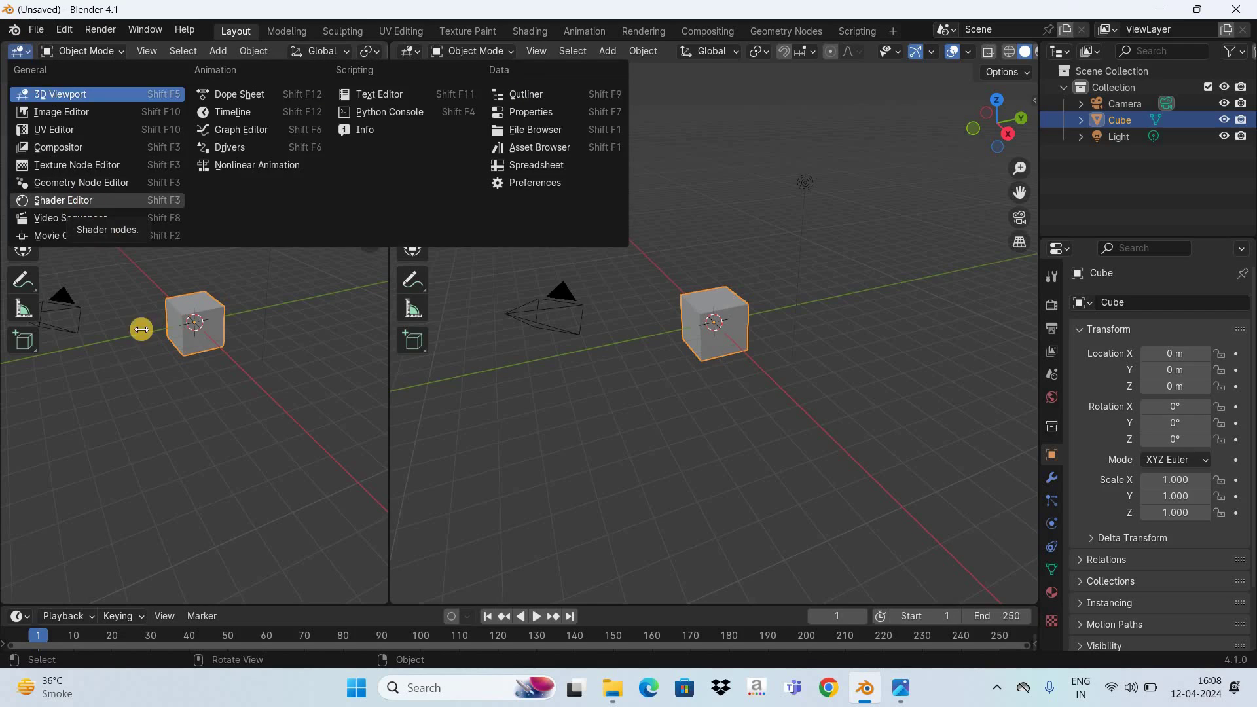
left_click(88, 202)
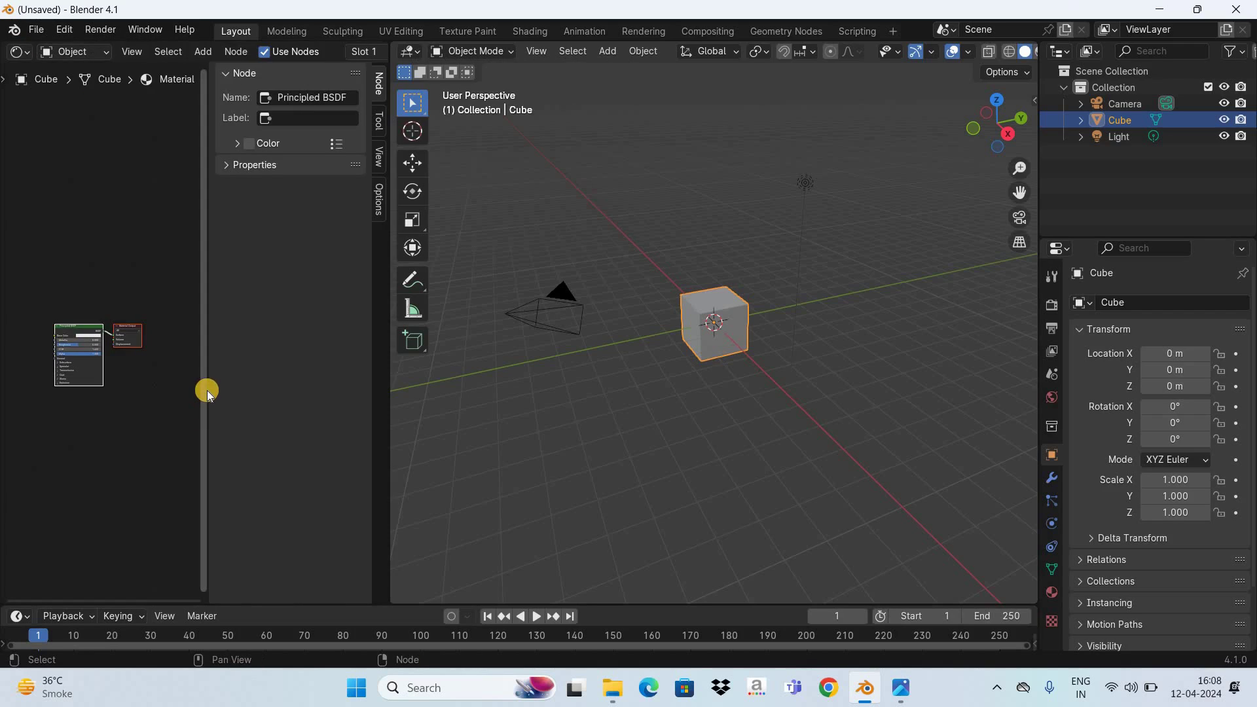
left_click_drag(207, 390, 378, 406)
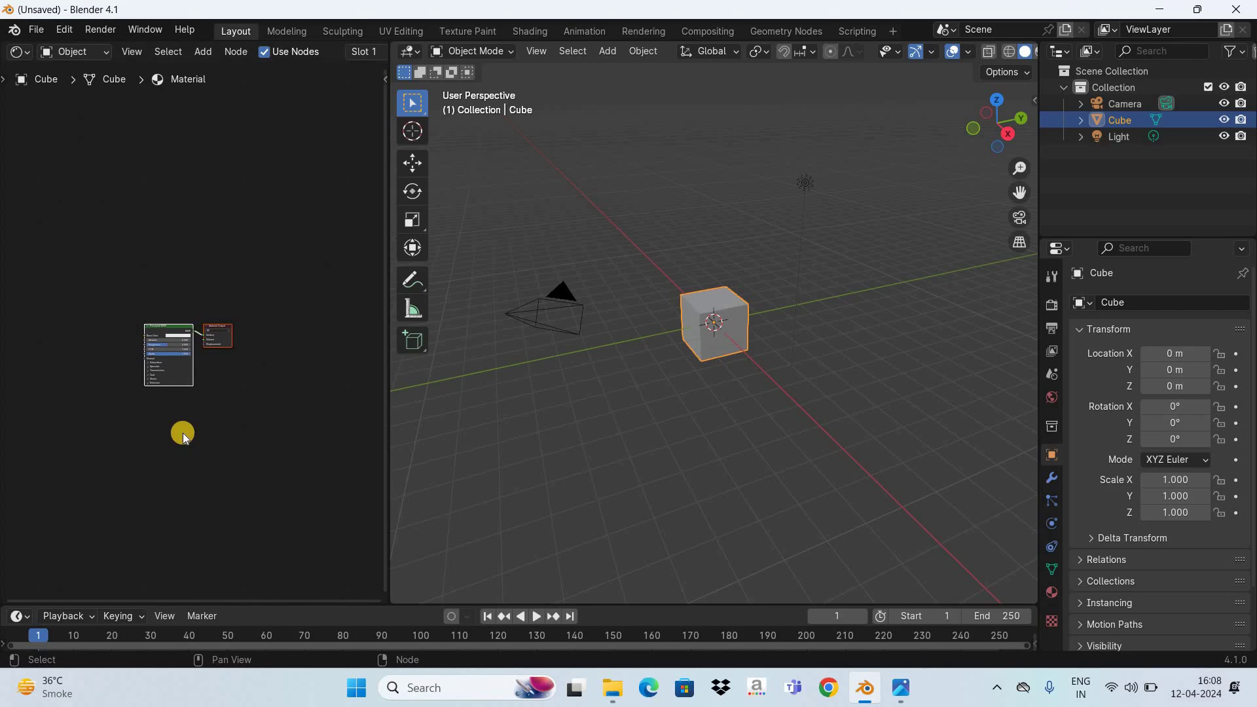
scroll(183, 433, "up", 5)
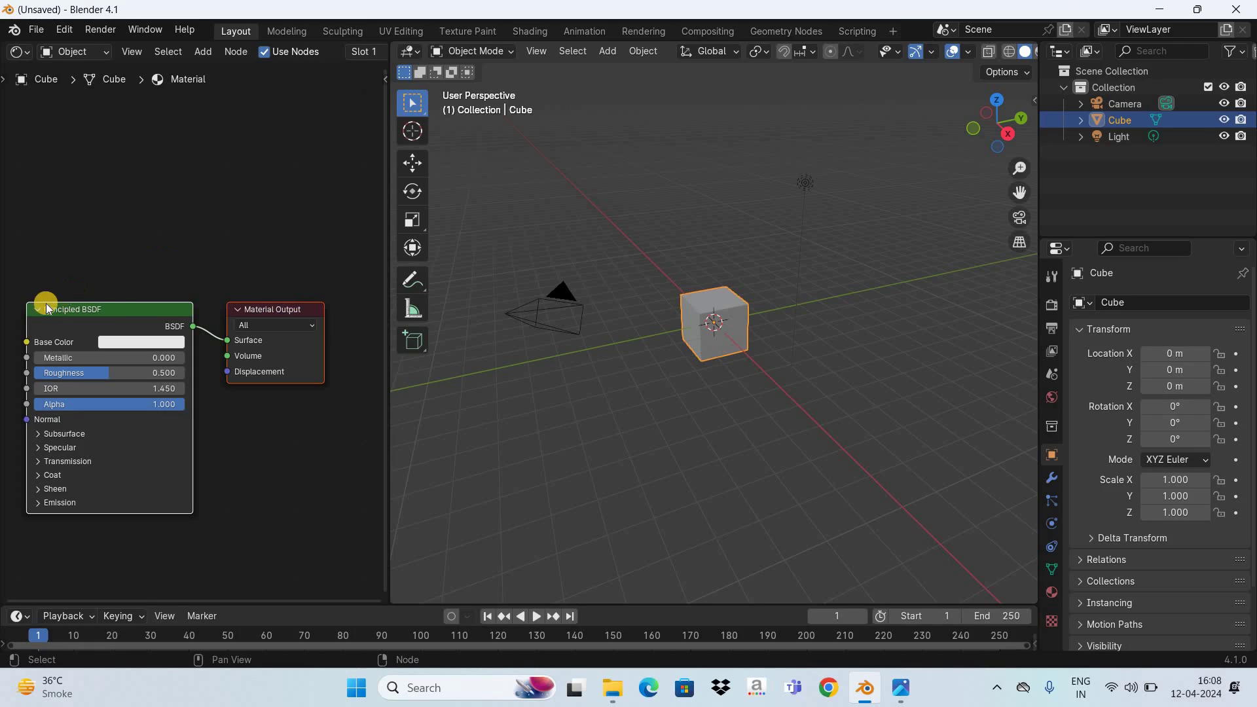
Delete the Principled BSDF node and place an Image Texture node beside Material Output
left_click(108, 311)
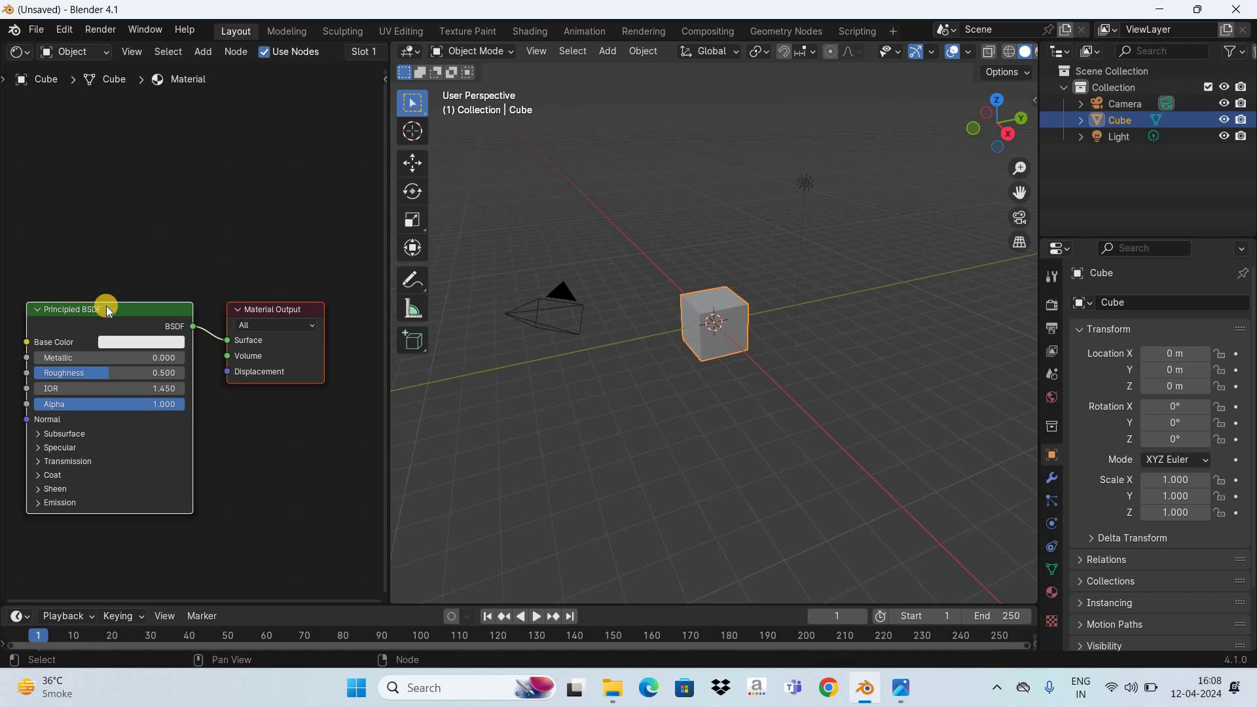
key("Delete")
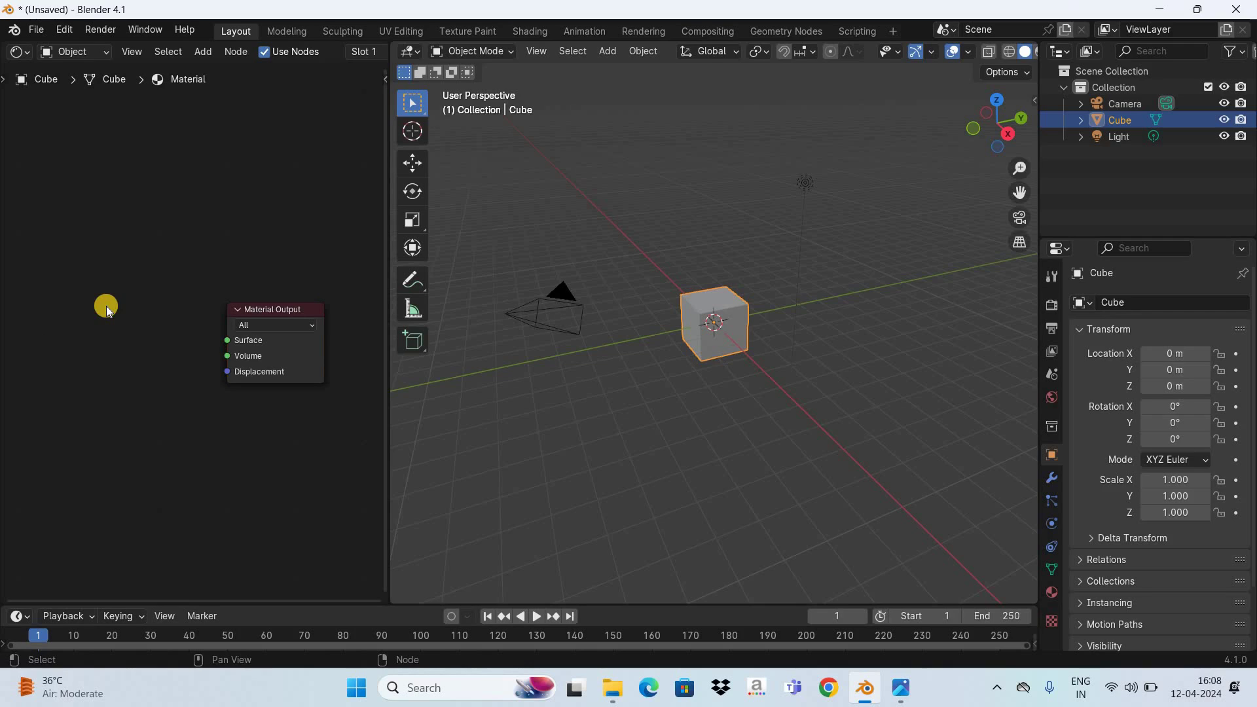
left_click(205, 53)
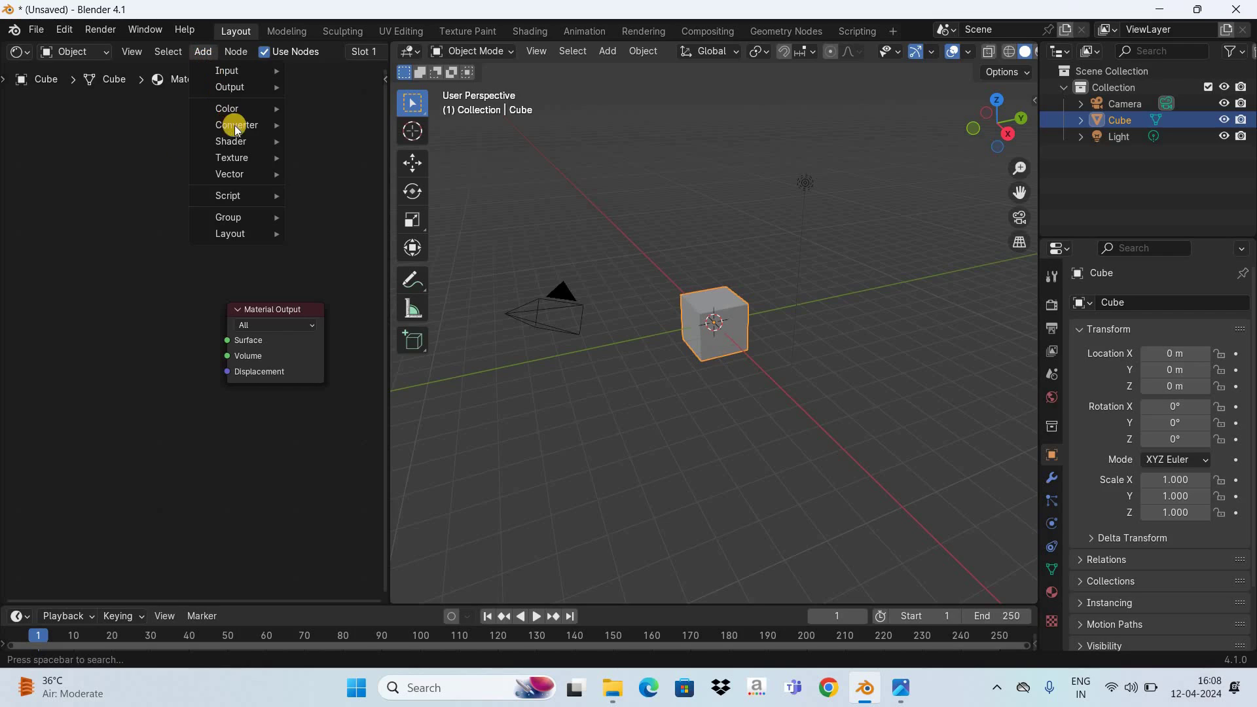
left_click(247, 159)
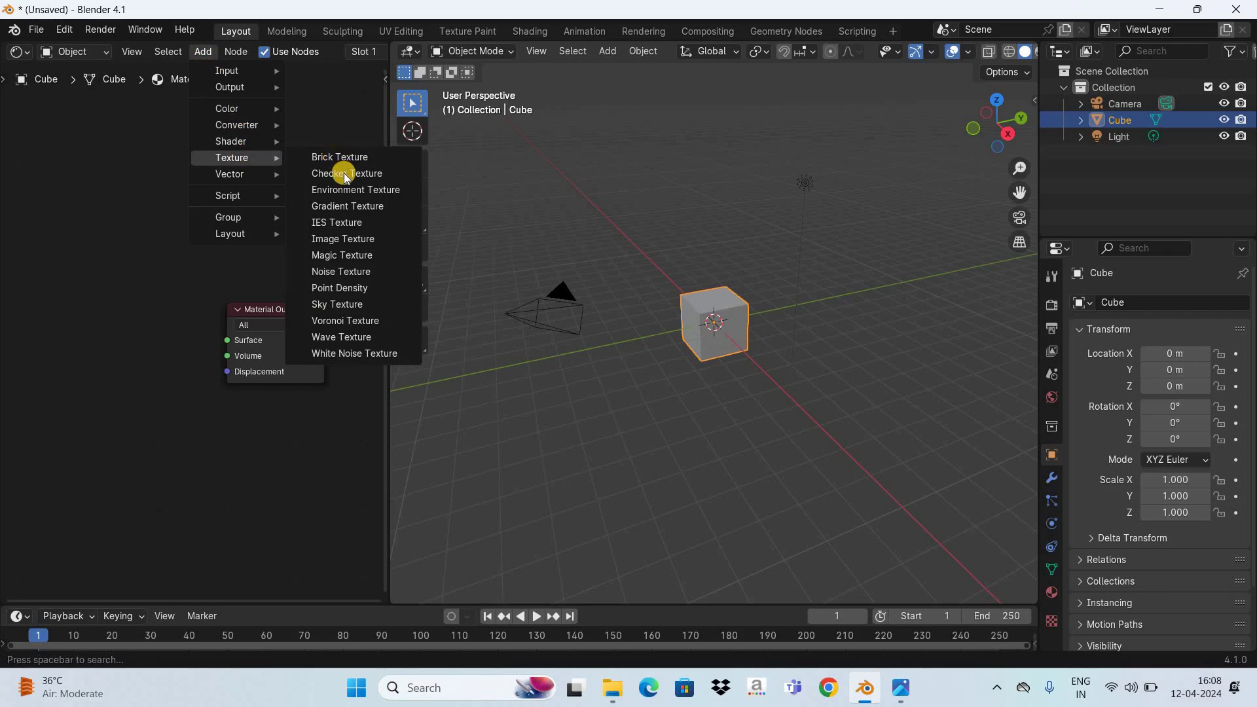
left_click(394, 238)
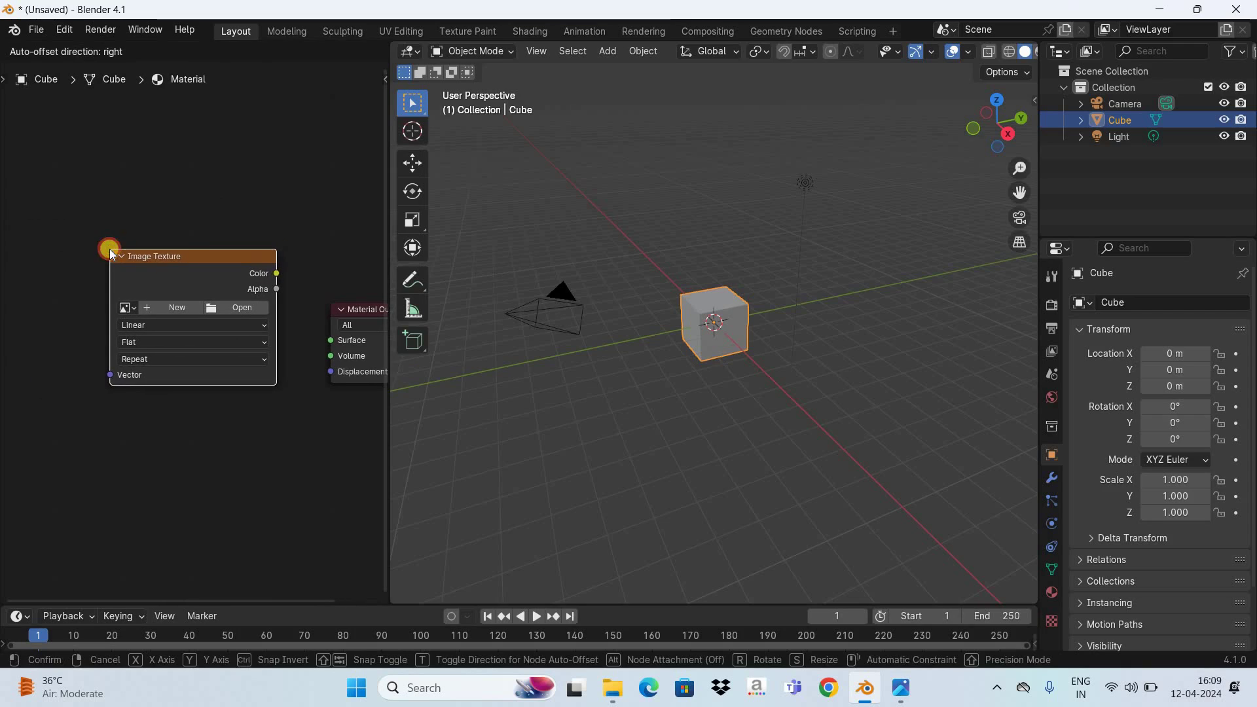
left_click(109, 248)
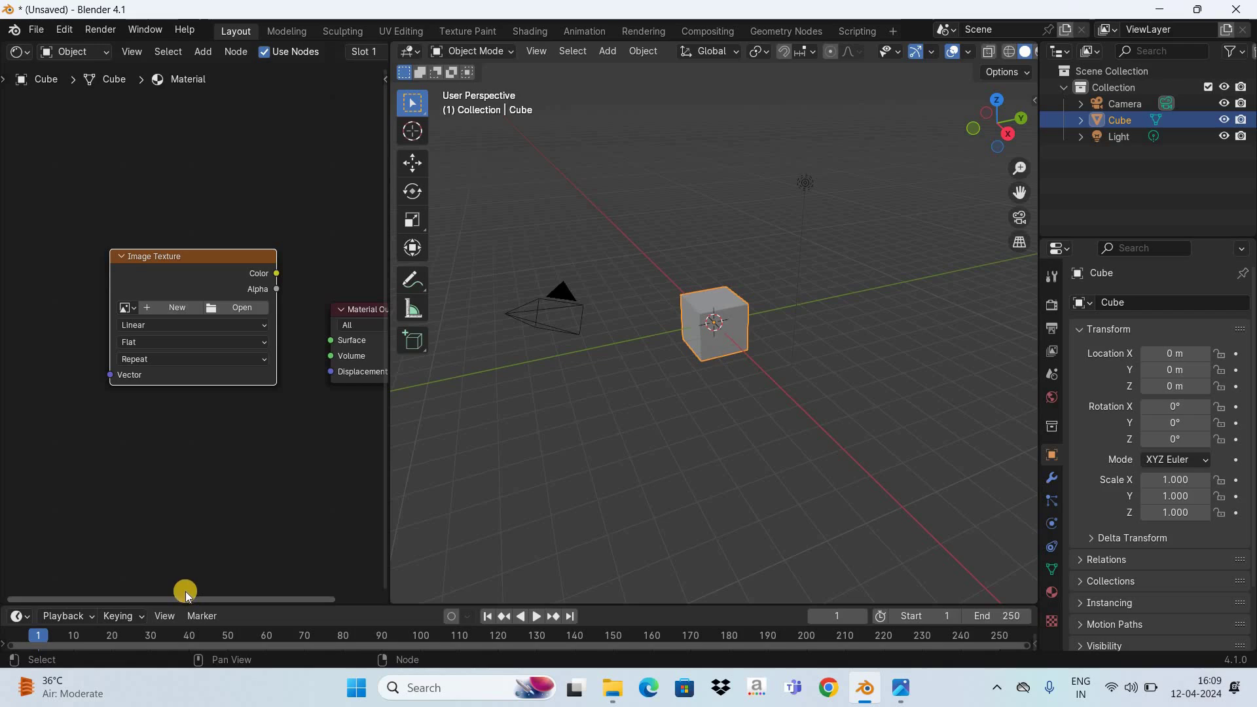
Open My Texture.jpg from Downloads > Thumbnail in the Image Texture node
left_click(253, 600)
left_click_drag(252, 599, 255, 601)
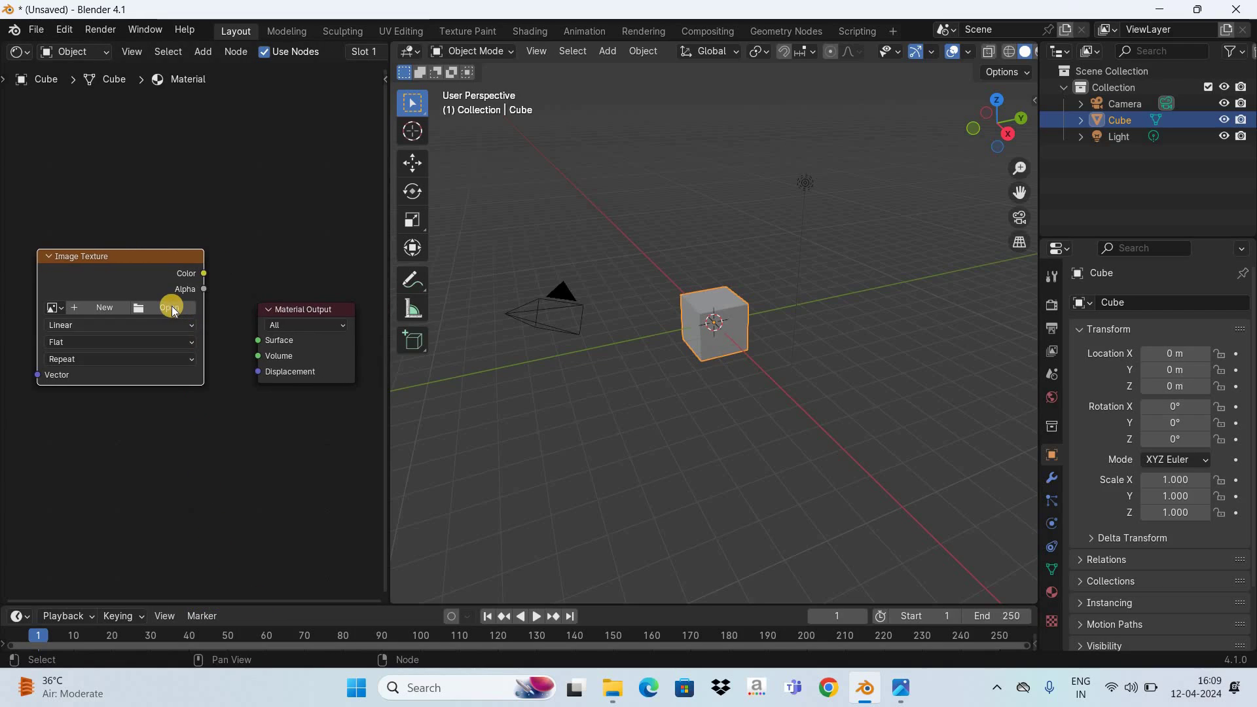
left_click(172, 308)
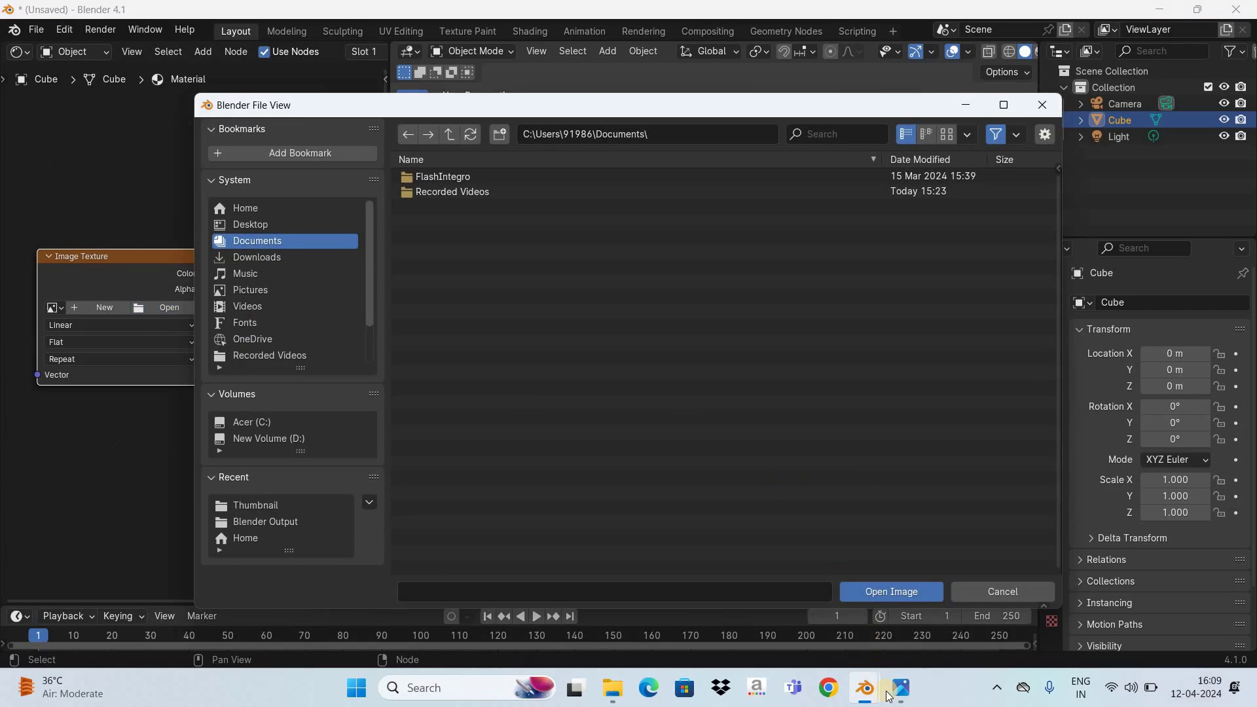
left_click(903, 702)
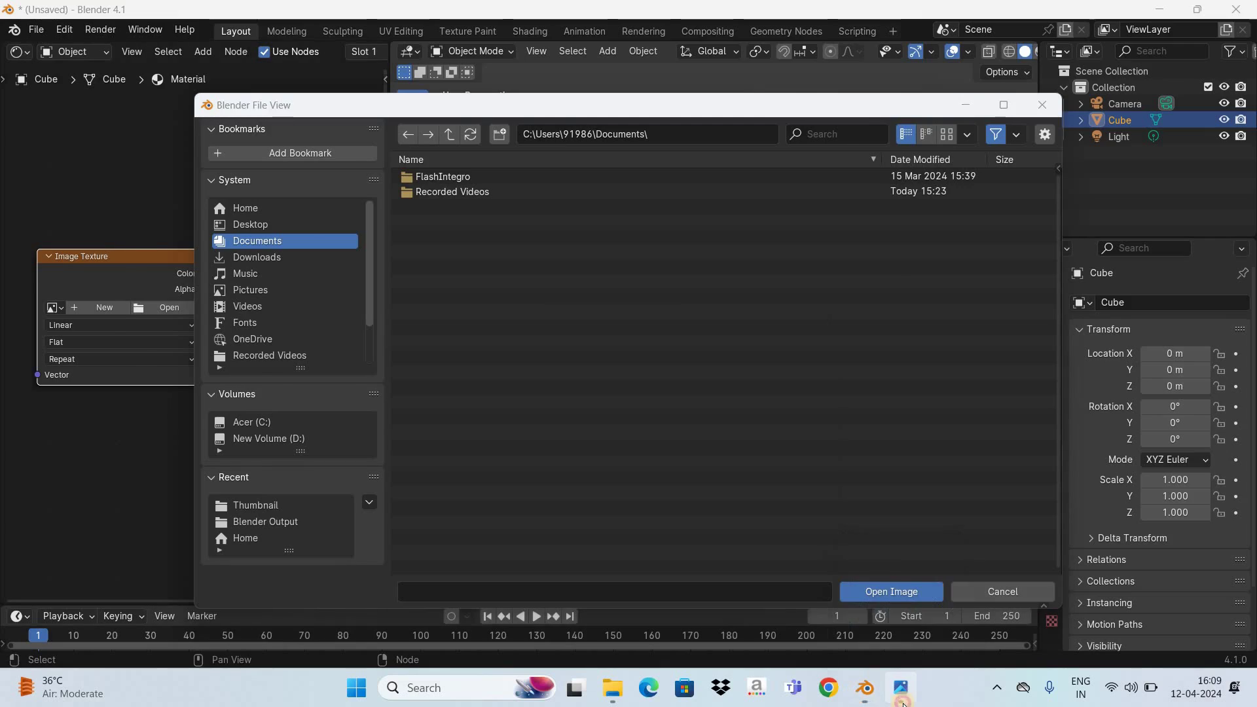
key("alt+Tab")
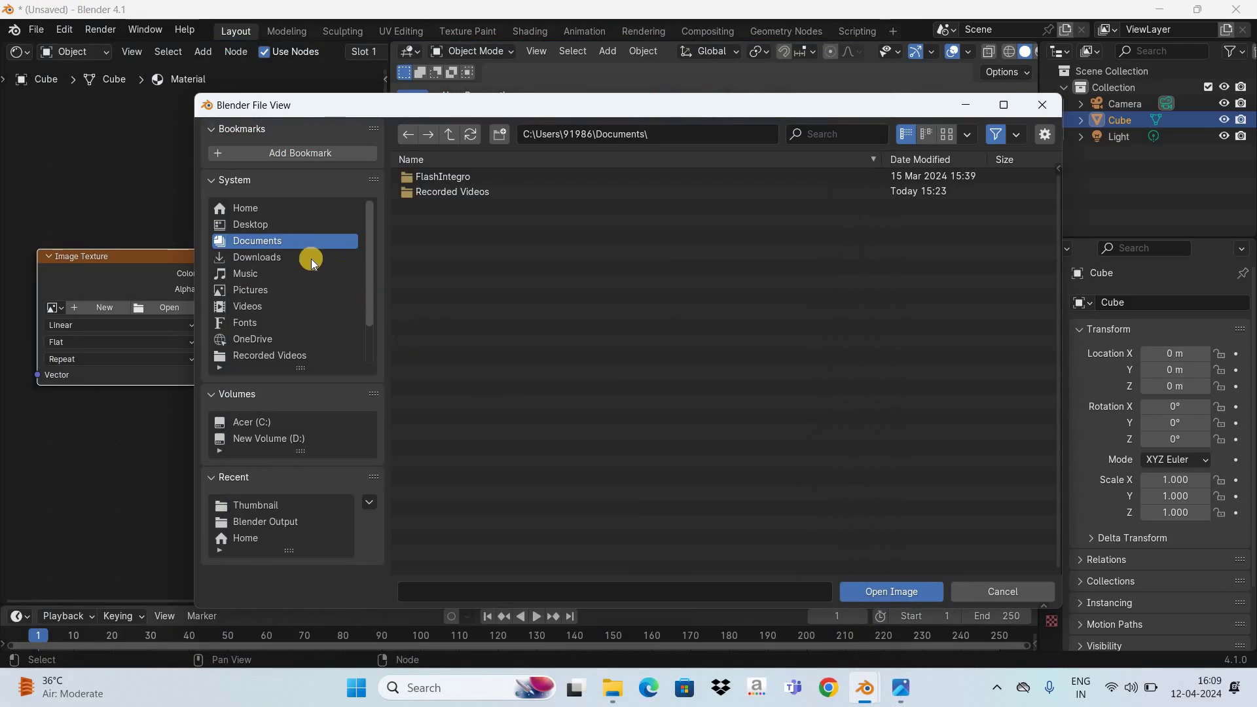
left_click(305, 260)
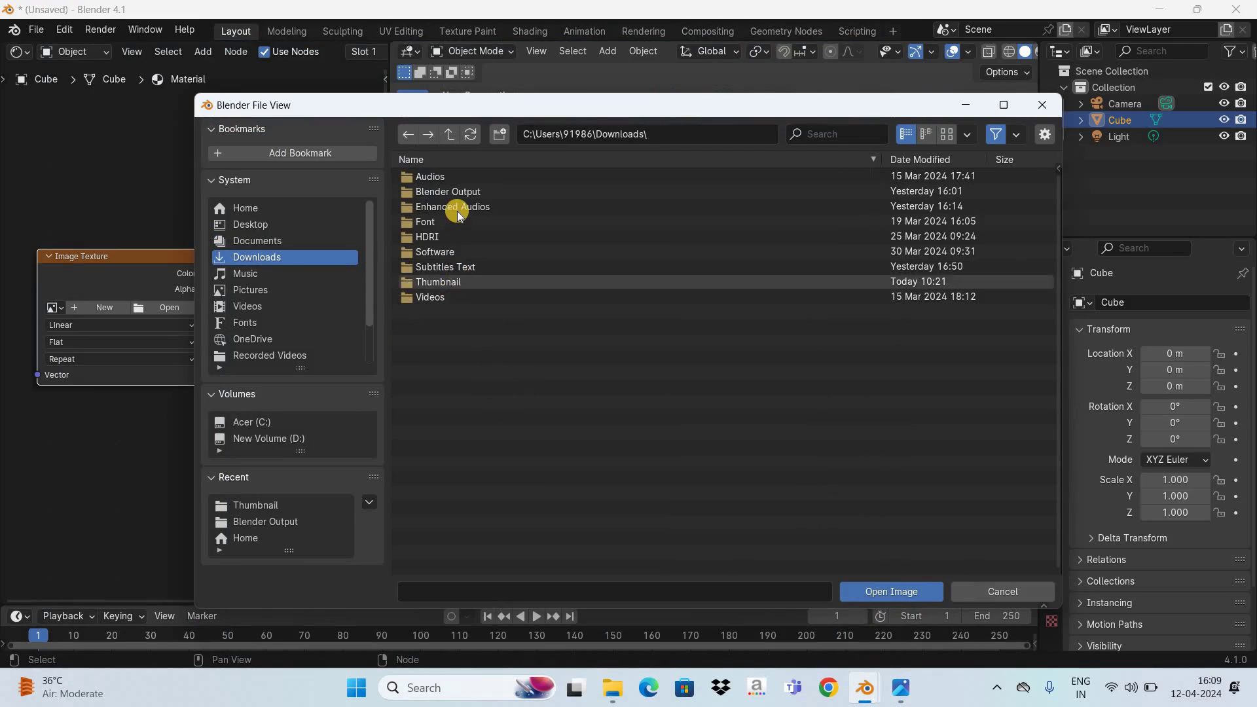
double_click(457, 282)
left_click(458, 222)
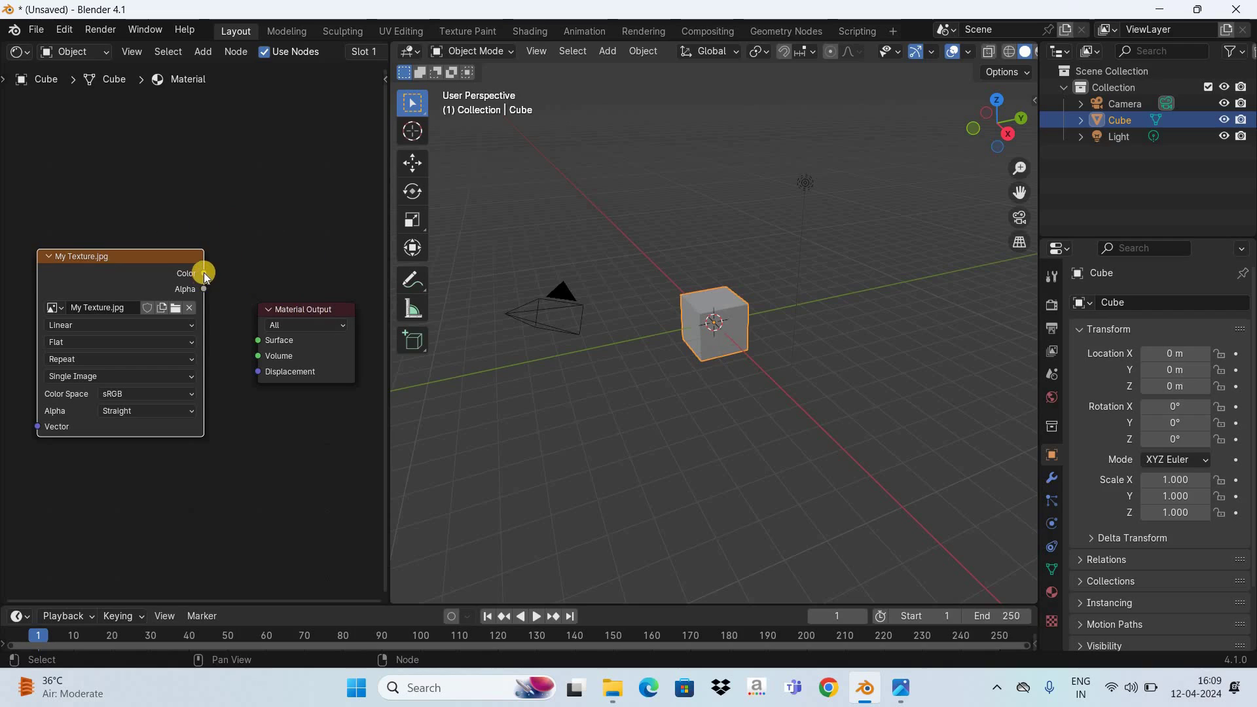
Link the image Color output to the Material Output Surface and widen the 3D view
left_click_drag(209, 277, 256, 346)
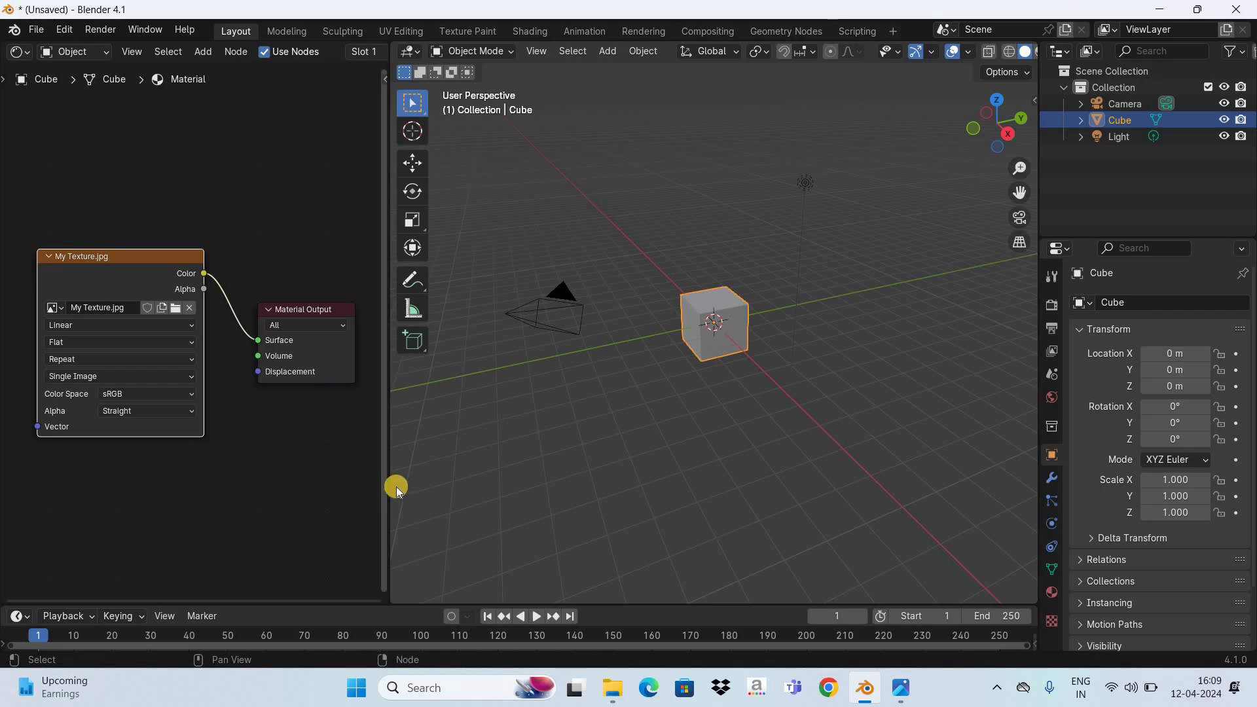
left_click_drag(388, 488, 321, 480)
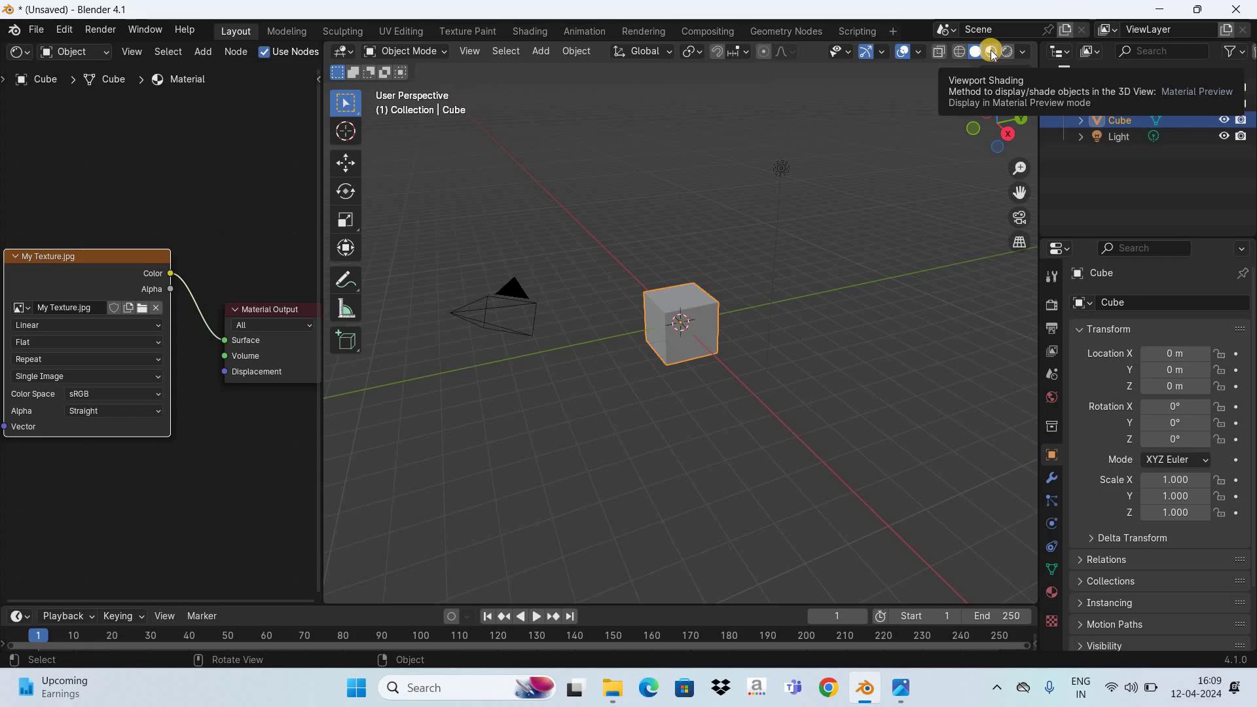
Show the blue-textured cube in Material Preview, zooming in and orbiting around it
left_click(992, 52)
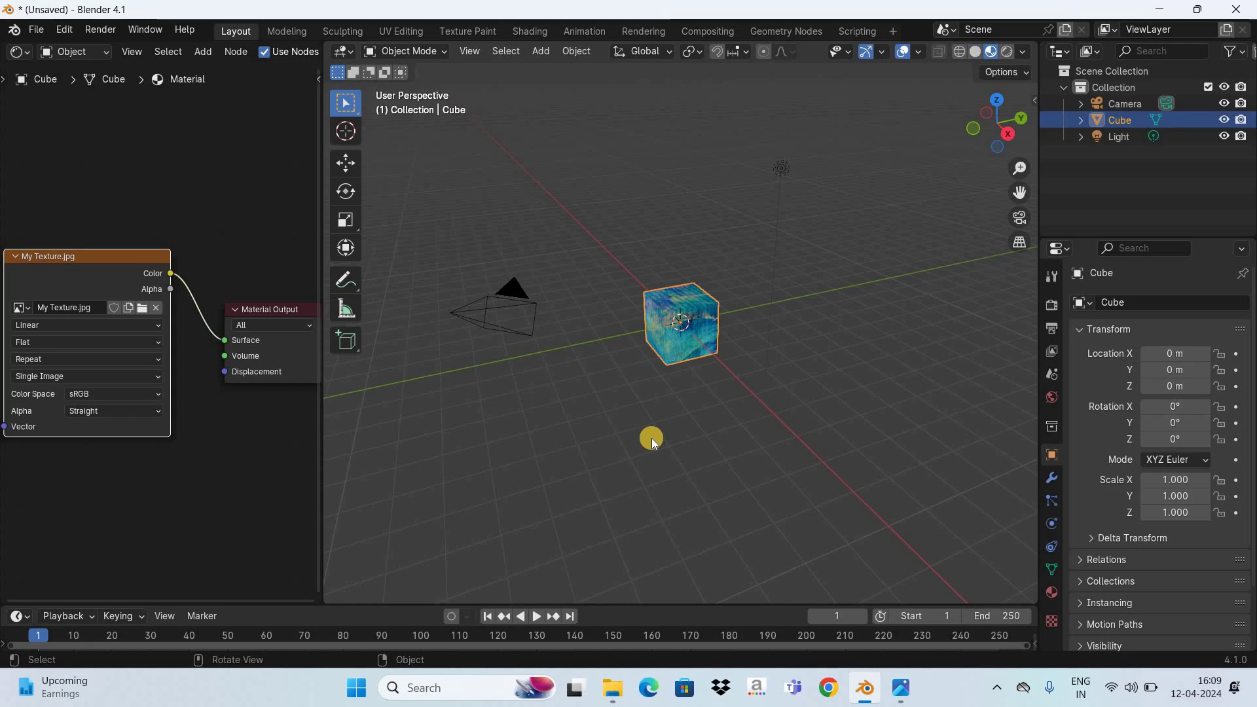
scroll(650, 438, "up", 4)
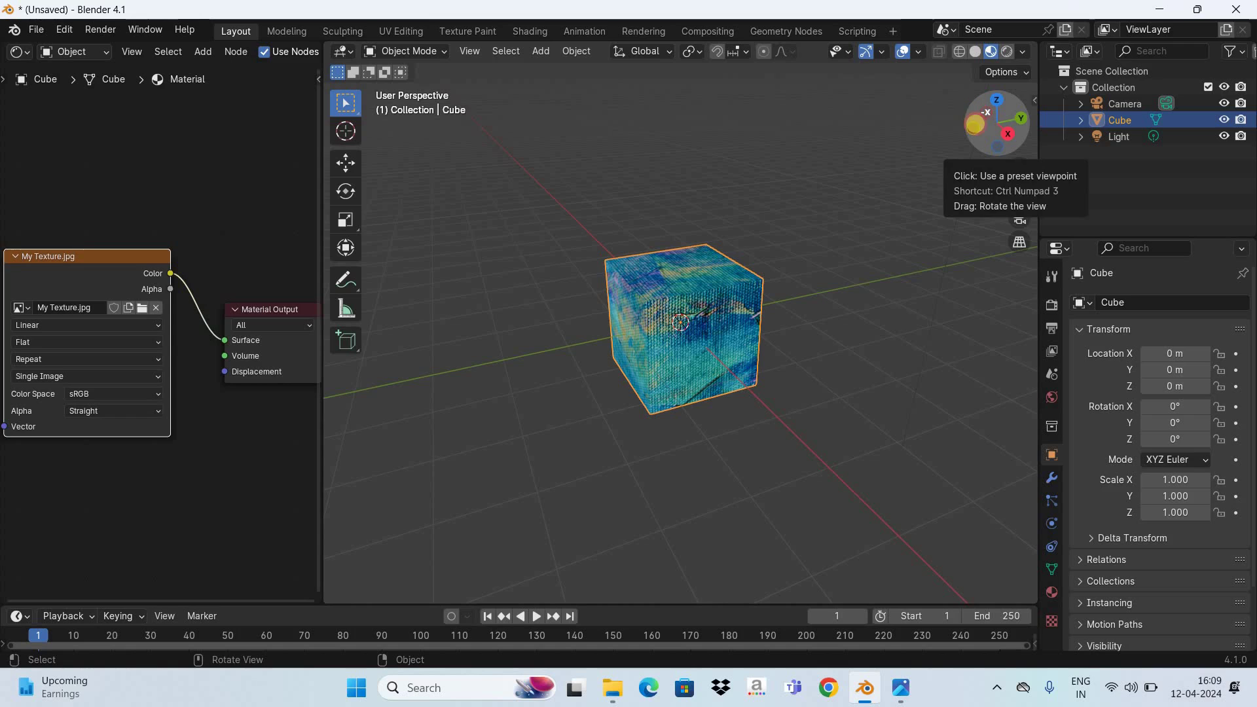
left_click(352, 138)
middle_click_drag(353, 137, 865, 264)
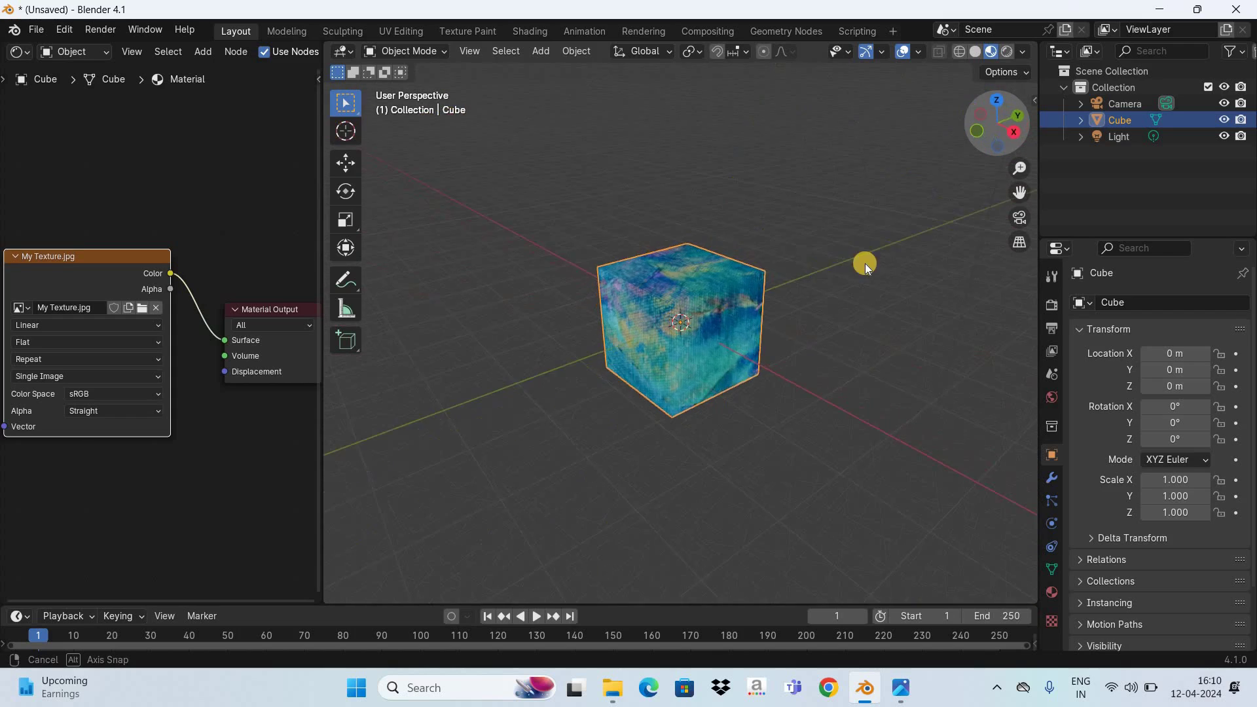
middle_click_drag(736, 461, 736, 461)
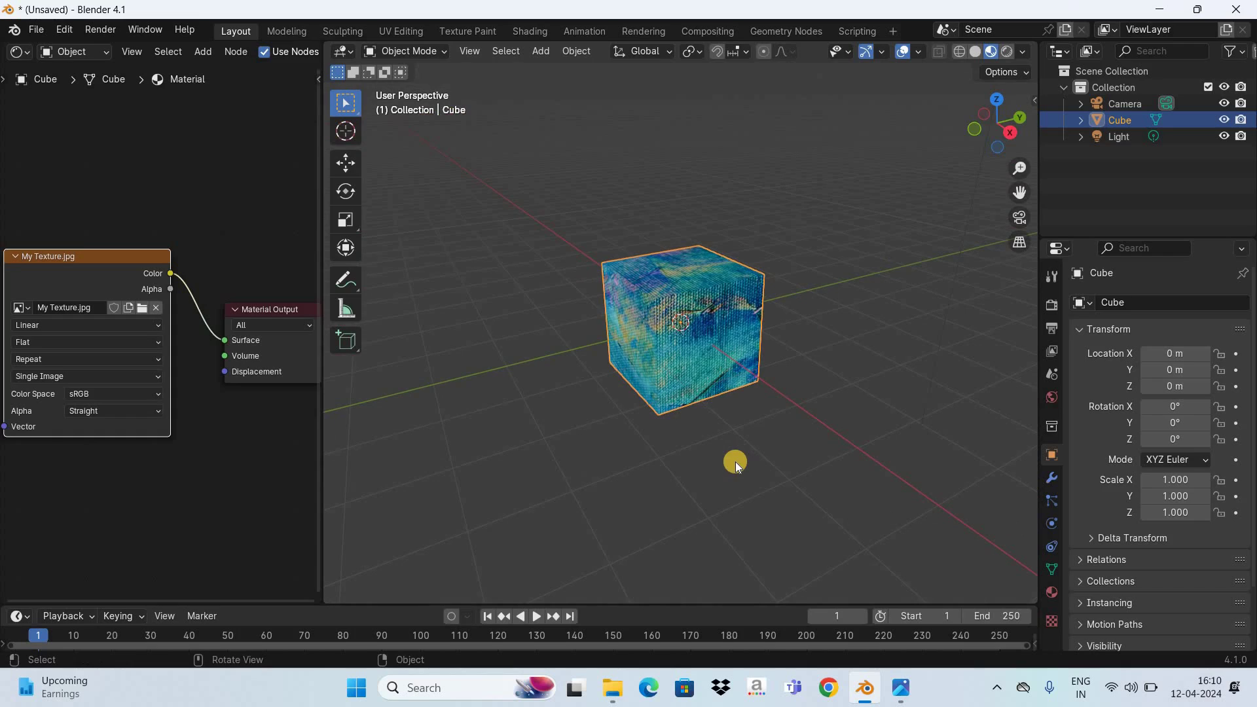